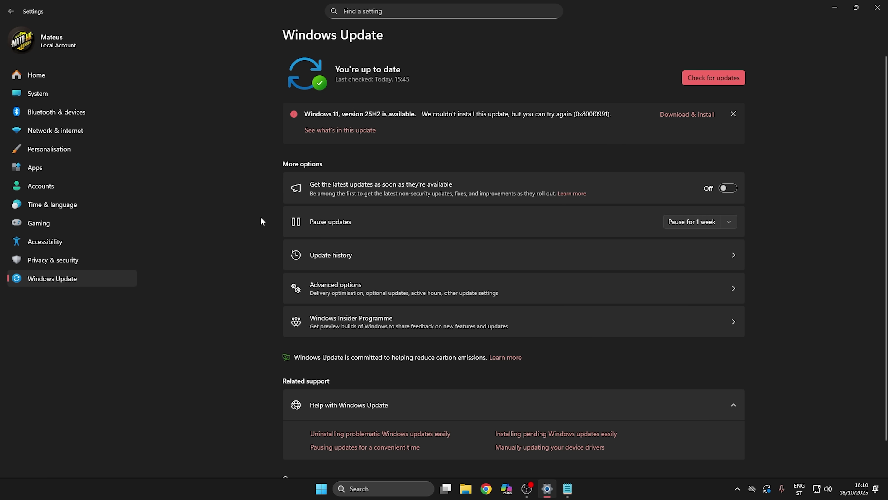
# - Note the 25H2 update failure with error 0x800f0991, then open Windows search
pyautogui.click(371, 489)
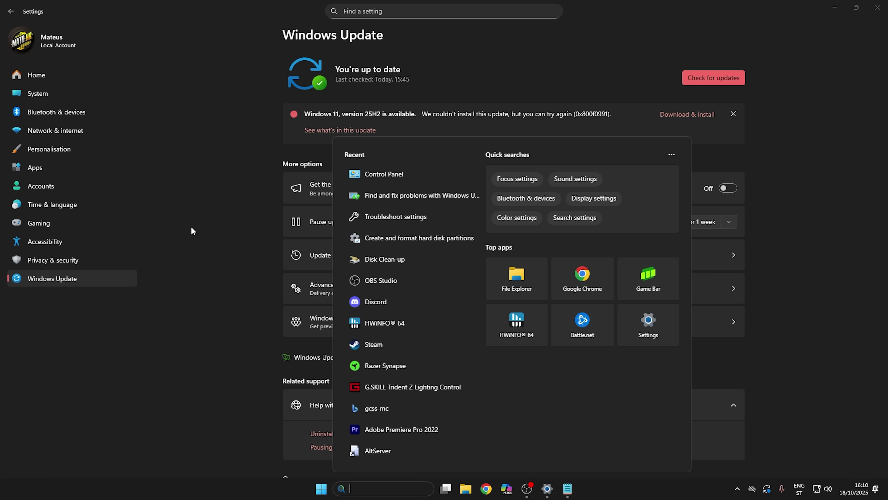
# - Run the Windows Update troubleshooter under System > Troubleshoot > Other trouble-shooters and dismiss the failed Get Help window
pyautogui.click(52, 94)
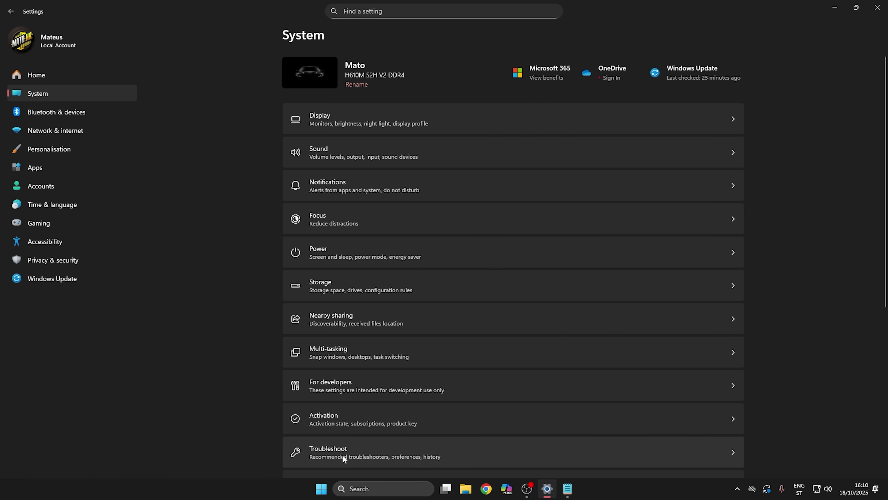
pyautogui.click(343, 455)
pyautogui.click(416, 180)
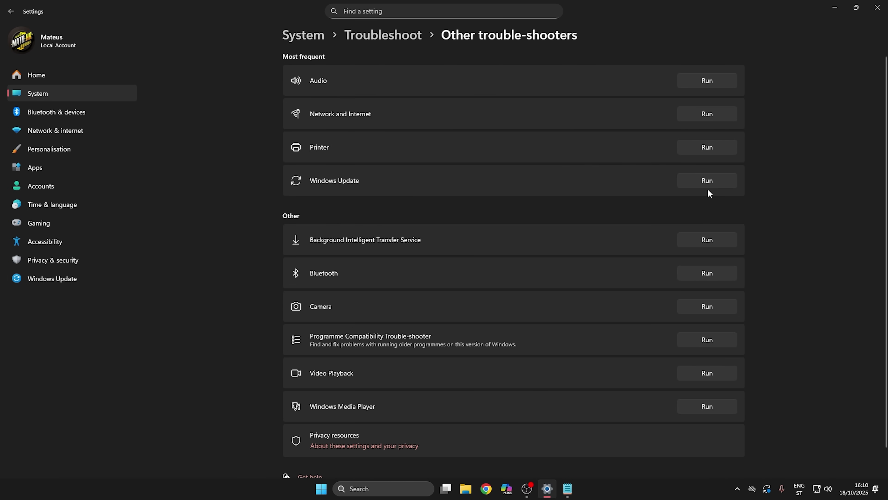
pyautogui.click(705, 182)
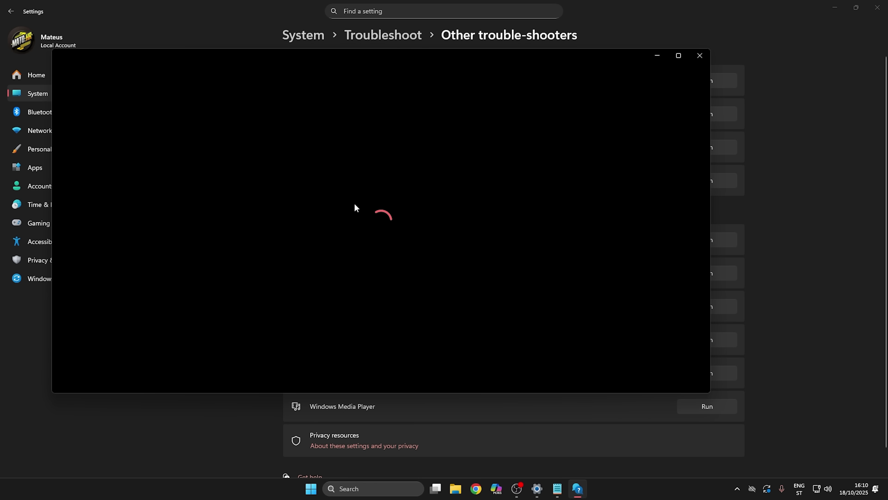
pyautogui.moveTo(549, 63); pyautogui.dragTo(609, 57)
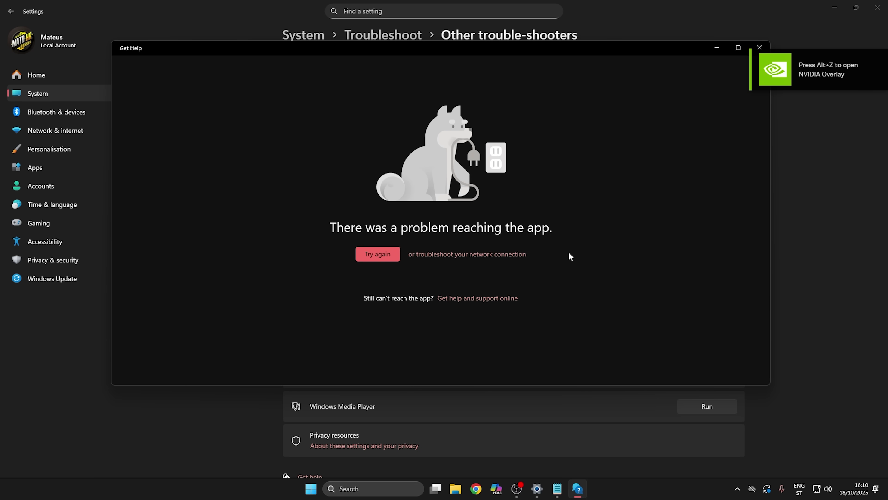
pyautogui.click(762, 48)
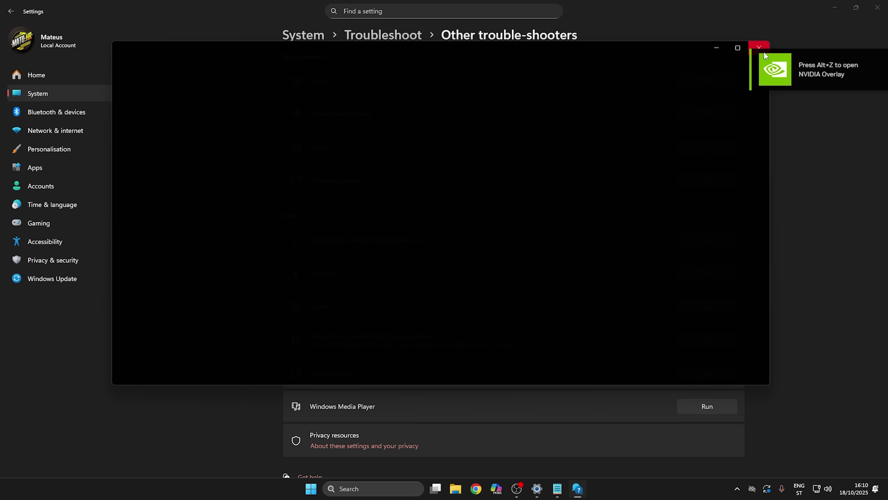
# - Launch 'Find and fix problems with Windows Update' from search, run detection, and close it when nothing is found
pyautogui.click(405, 489)
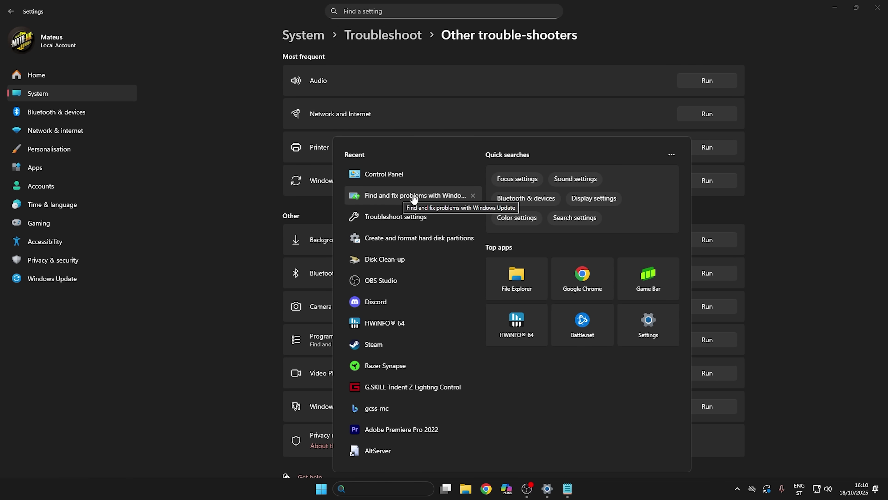
pyautogui.click(437, 196)
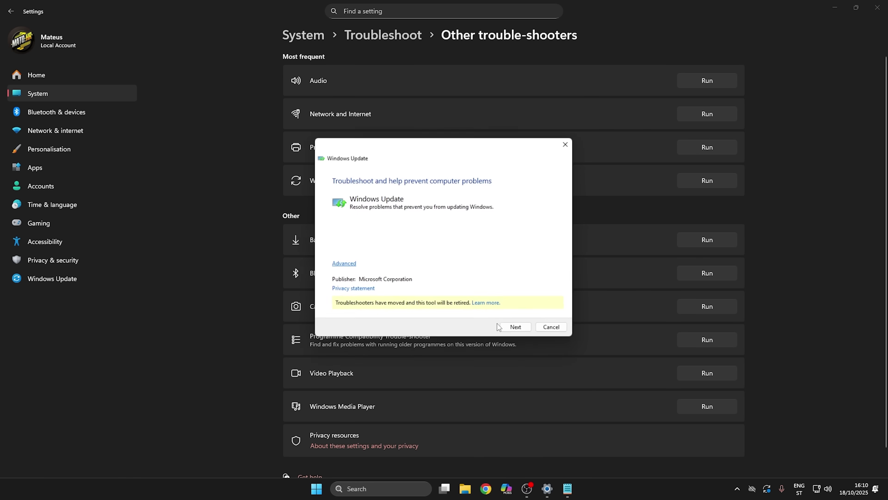
pyautogui.click(514, 329)
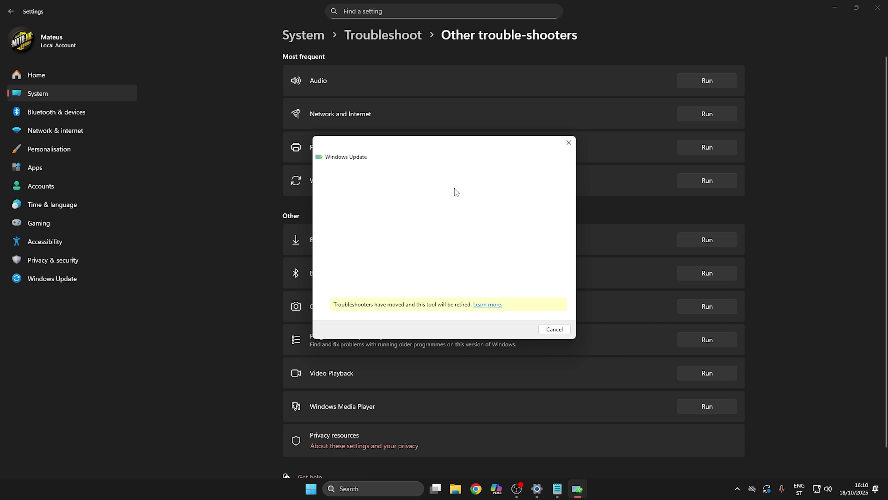
pyautogui.click(41, 273)
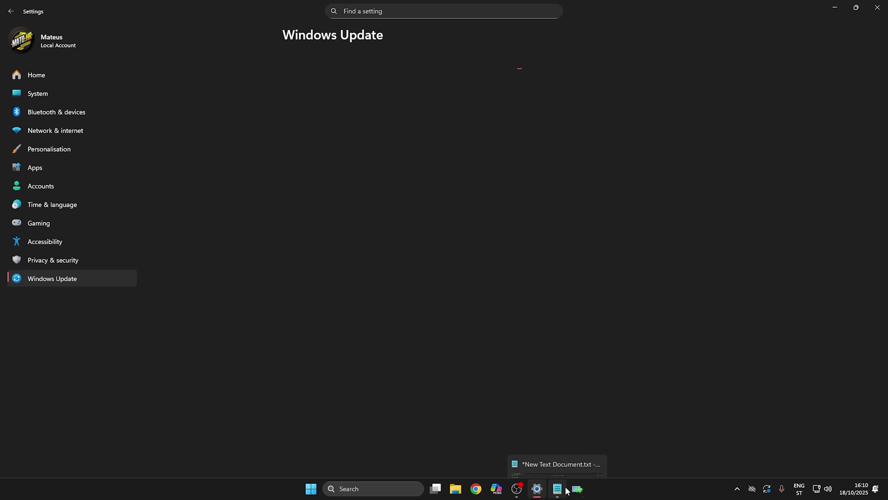
pyautogui.moveTo(406, 153); pyautogui.dragTo(432, 195)
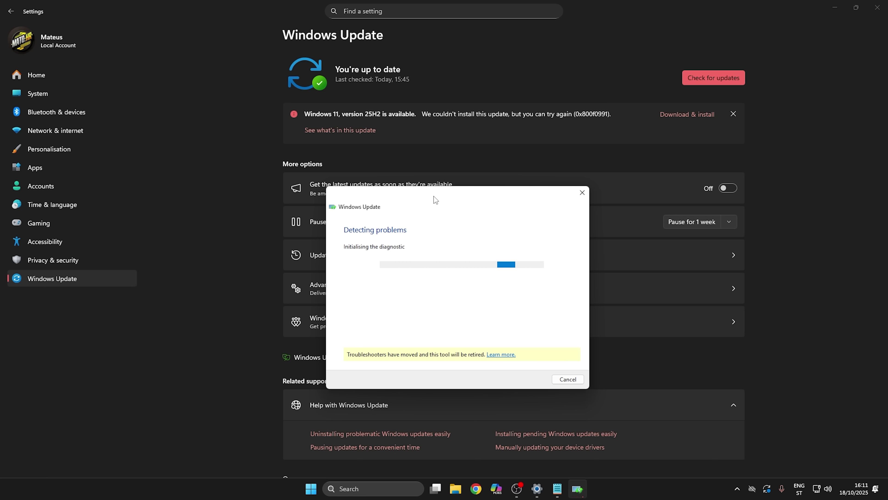
pyautogui.moveTo(434, 197); pyautogui.dragTo(414, 187)
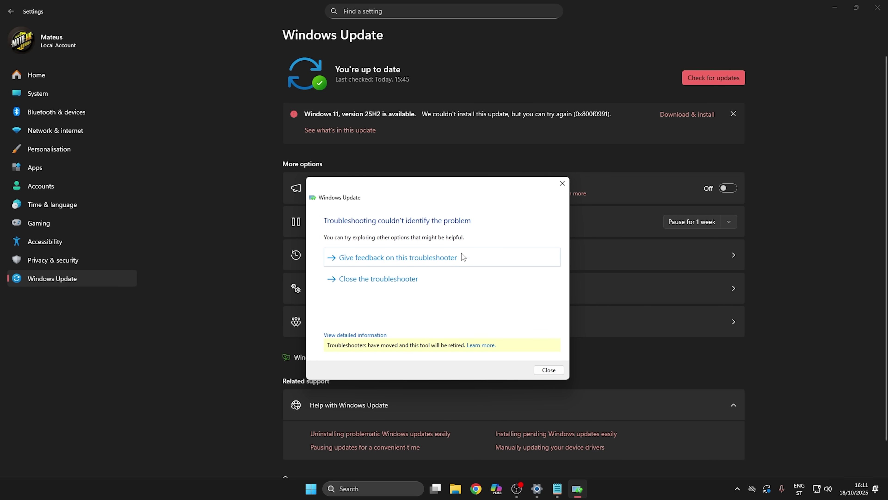
pyautogui.click(355, 282)
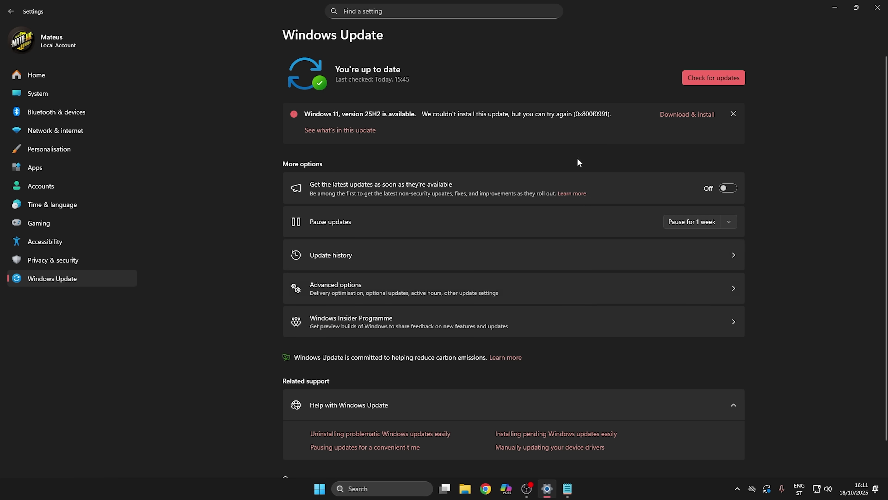
# - Rerun the Windows Update troubleshooter with Apply repairs automatically enabled and close it after no problem is found
pyautogui.click(367, 494)
pyautogui.write('find My iPhone')
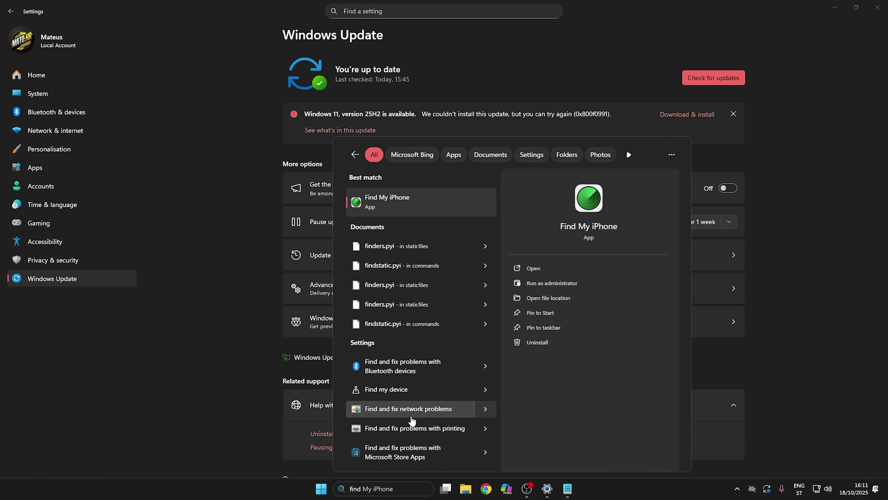
pyautogui.press('BackSpace')
pyautogui.press('BackSpace')
pyautogui.press('BackSpace')
pyautogui.press('BackSpace')
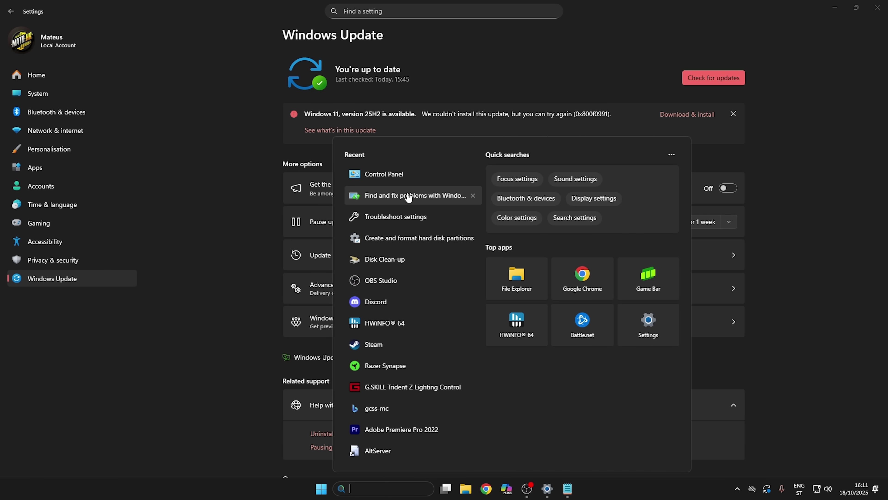
pyautogui.click(407, 195)
pyautogui.click(336, 263)
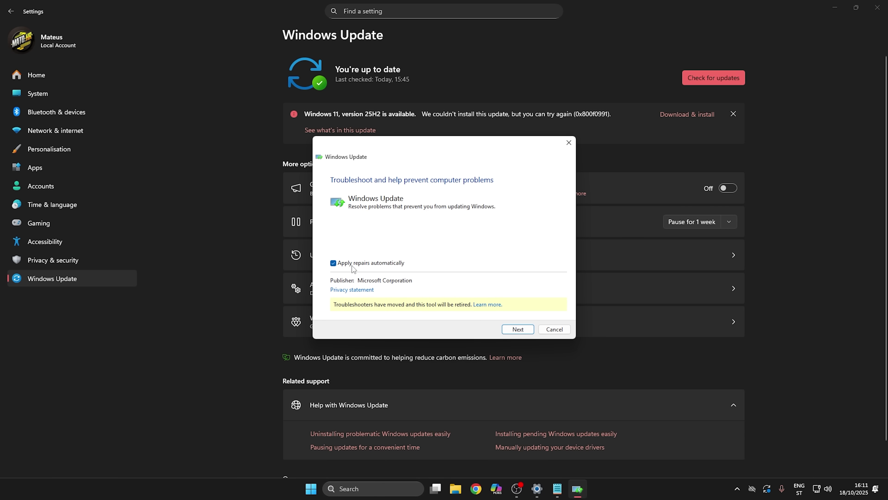
pyautogui.click(517, 329)
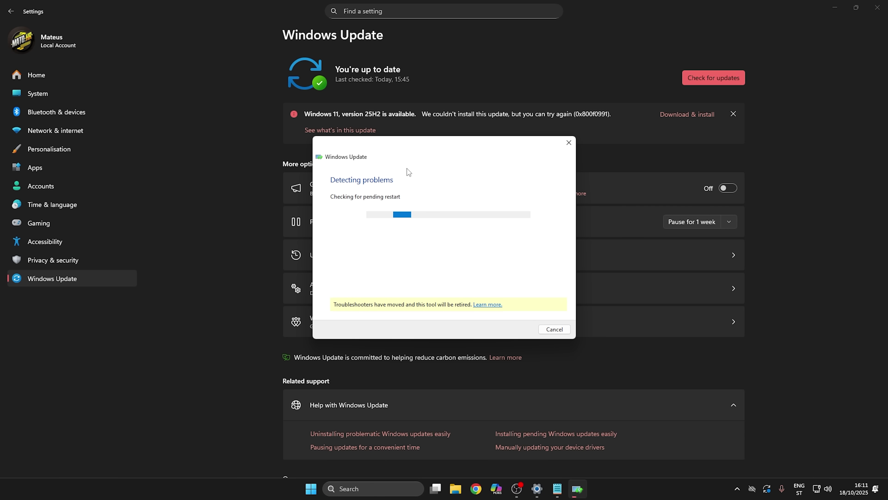
pyautogui.moveTo(412, 146); pyautogui.dragTo(625, 180)
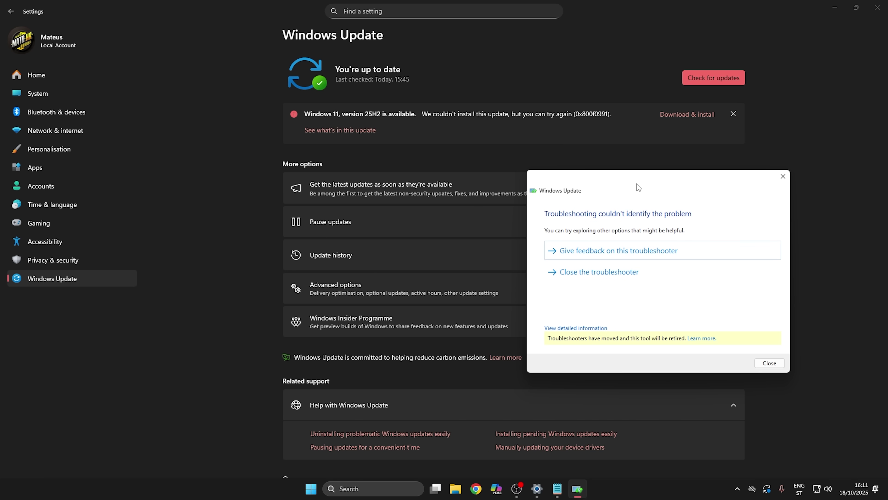
pyautogui.click(770, 363)
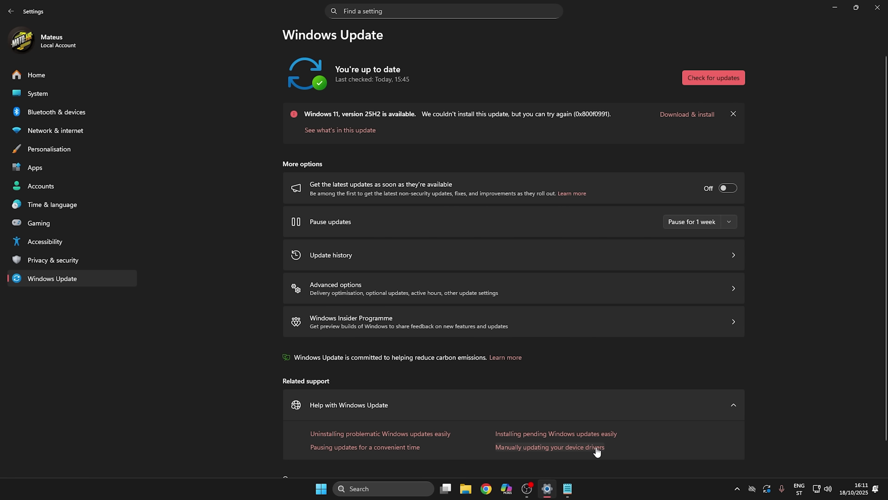
# - Start Command Prompt as administrator via 'cmd' in Start, then bring the reset-commands notepad forward
pyautogui.press('super')
pyautogui.write('cmd')
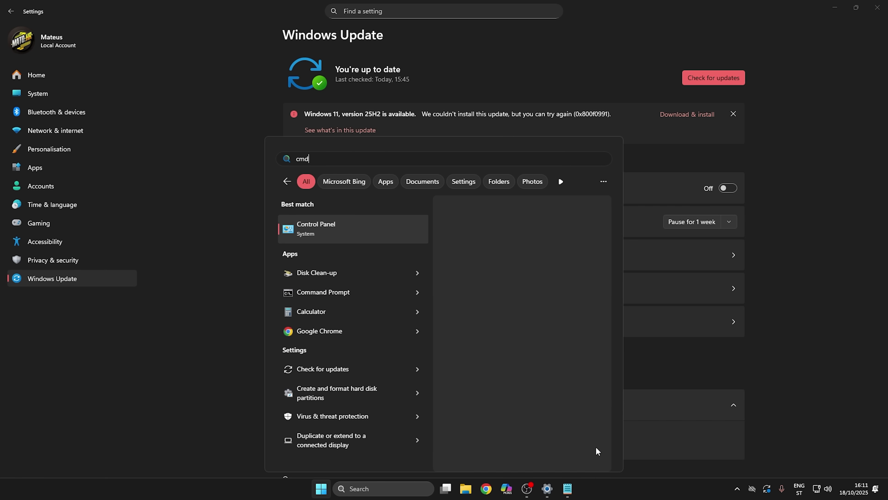
pyautogui.rightClick(375, 225)
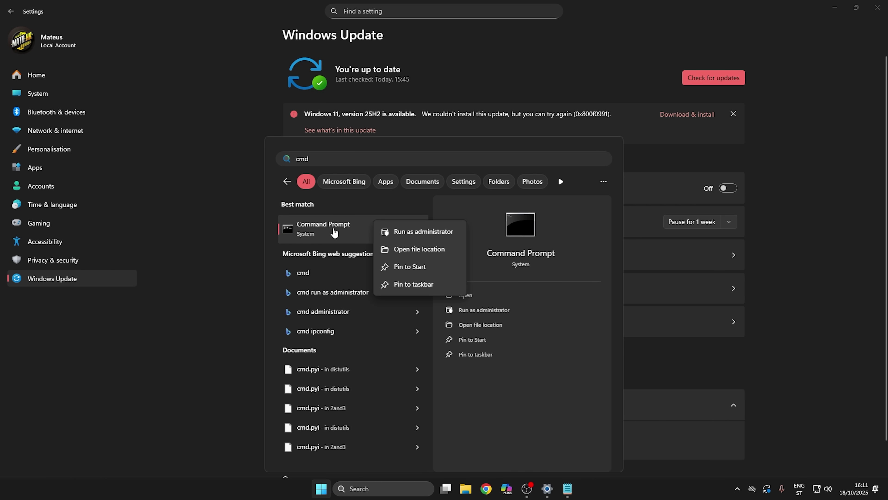
pyautogui.press('Escape')
pyautogui.hotkey('ctrl', 'shift', 'Return')
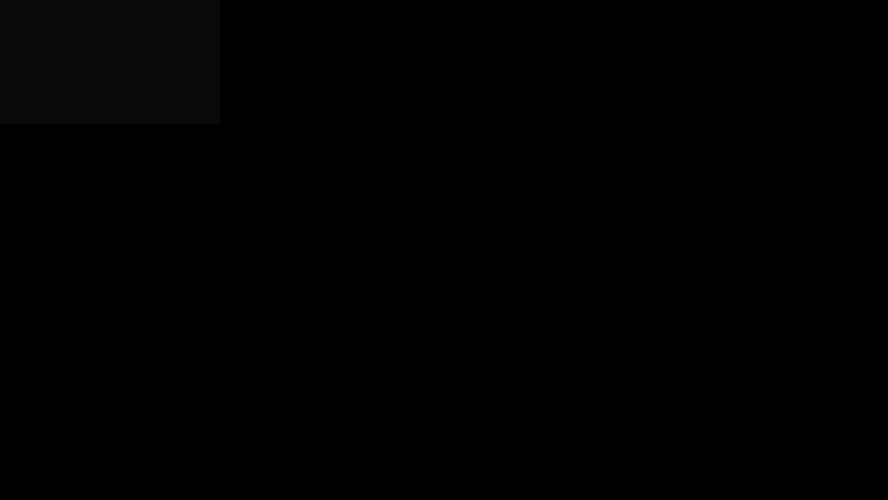
pyautogui.hotkey('alt', 'y')
pyautogui.click(546, 409)
# - Arrange the notepad and admin Command Prompt windows side by side
pyautogui.moveTo(290, 7); pyautogui.dragTo(268, 313)
pyautogui.moveTo(501, 206); pyautogui.dragTo(601, 79)
pyautogui.moveTo(288, 309); pyautogui.dragTo(158, 123)
pyautogui.moveTo(532, 79); pyautogui.dragTo(569, 136)
pyautogui.moveTo(168, 127); pyautogui.dragTo(195, 142)
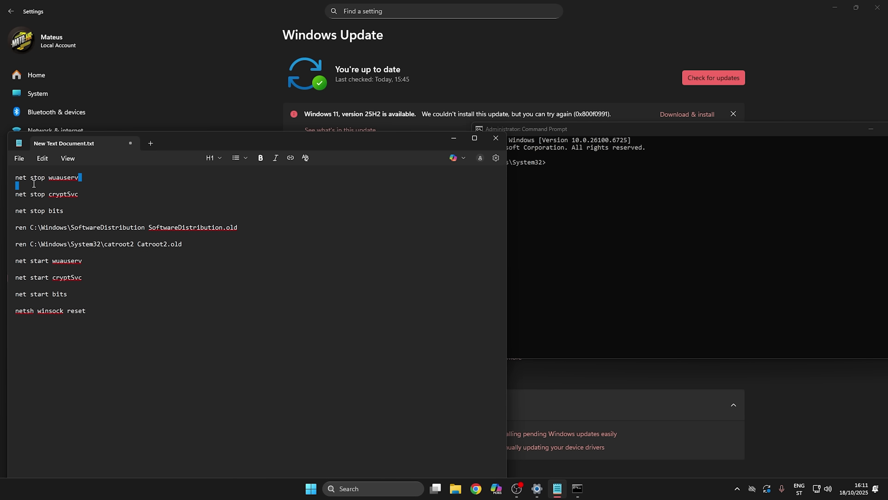
# - Stop the wuauserv, cryptSvc and bits services with net stop commands pasted from the notes
pyautogui.moveTo(80, 178); pyautogui.dragTo(20, 177)
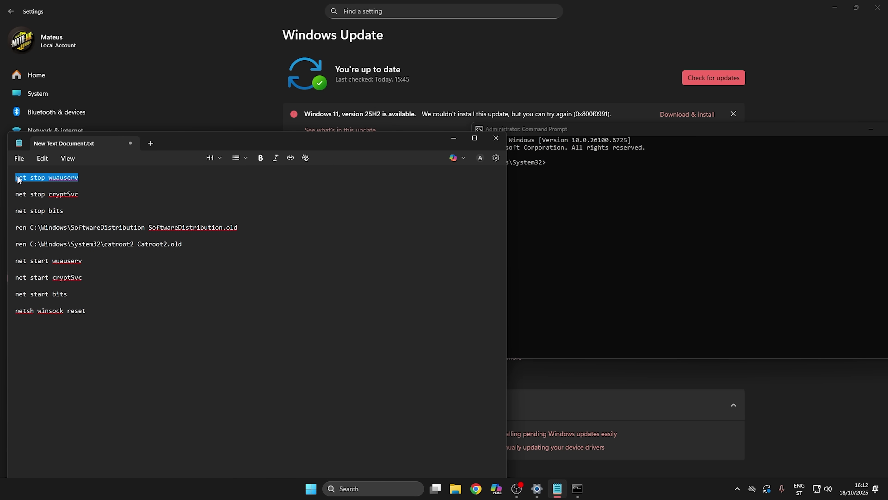
pyautogui.click(602, 217)
pyautogui.rightClick(600, 215)
pyautogui.press('Return')
pyautogui.moveTo(90, 202); pyautogui.dragTo(16, 194)
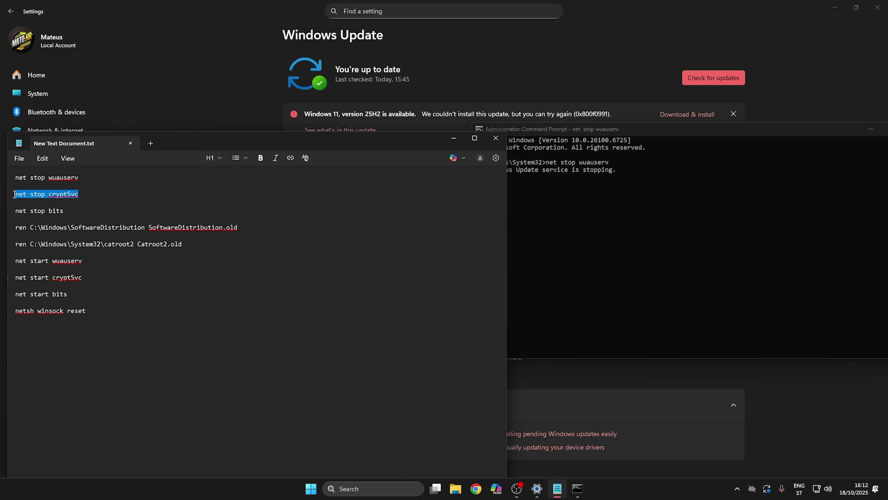
pyautogui.click(593, 228)
pyautogui.rightClick(597, 224)
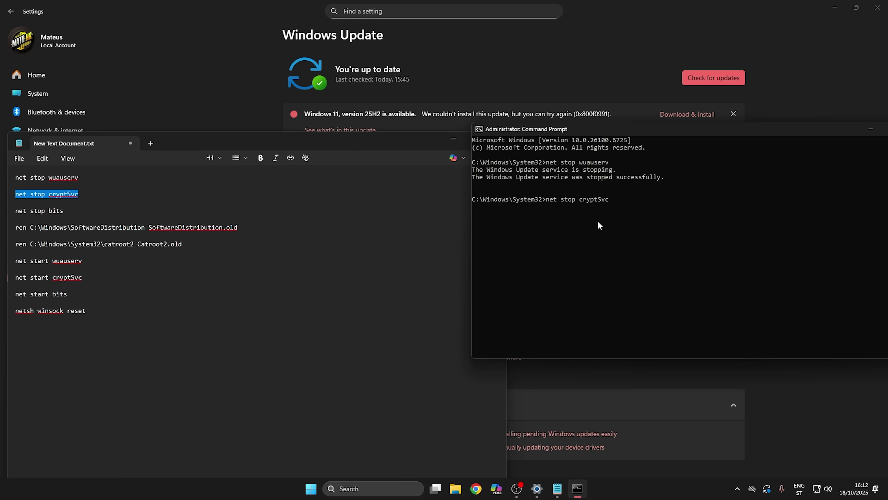
pyautogui.press('Return')
pyautogui.moveTo(65, 204); pyautogui.dragTo(11, 214)
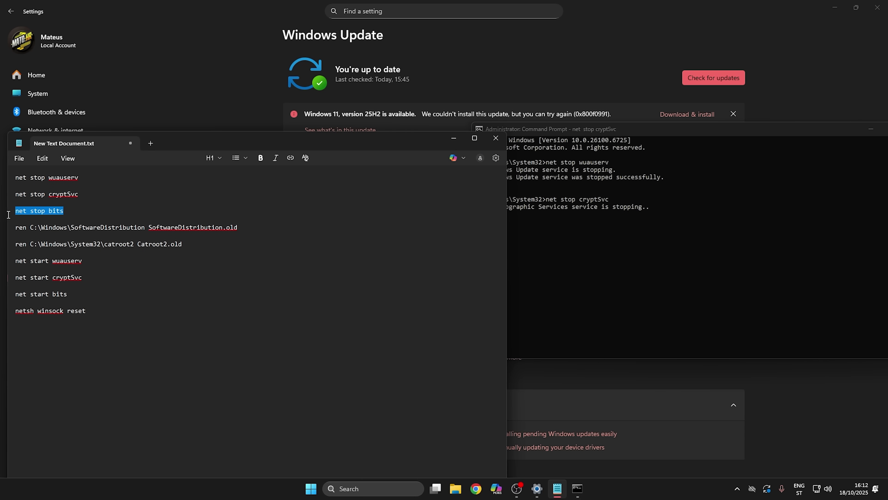
pyautogui.click(595, 284)
pyautogui.rightClick(595, 284)
pyautogui.press('Return')
# - Rename the SoftwareDistribution and catroot2 folders to .old with ren commands
pyautogui.moveTo(237, 232); pyautogui.dragTo(13, 229)
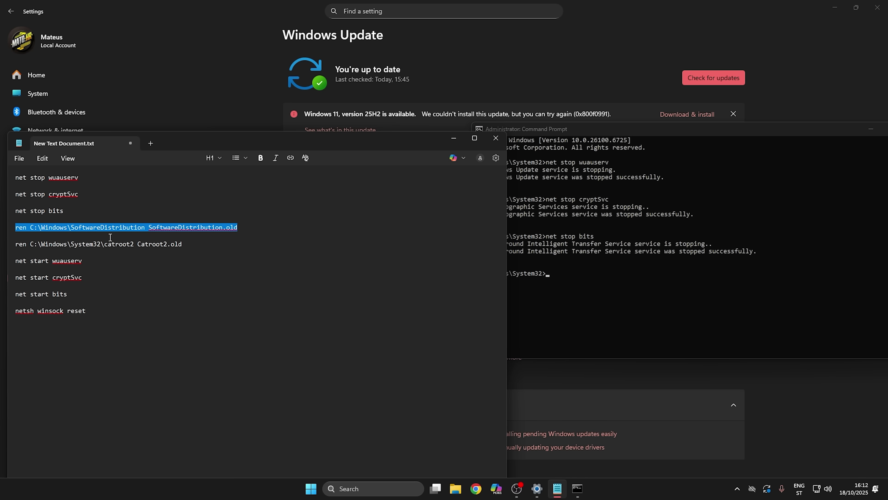
pyautogui.click(513, 277)
pyautogui.rightClick(564, 278)
pyautogui.press('Return')
pyautogui.click(317, 242)
pyautogui.hotkey('shift', 'Home')
pyautogui.write('ren C:\\Windows\\SoftwareDistribution SoftwareDistribution.old')
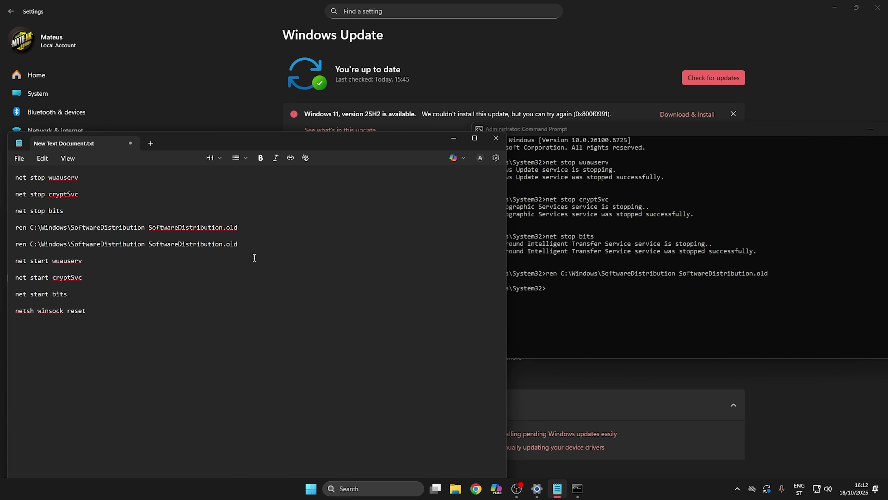
pyautogui.hotkey('ctrl', 'z')
pyautogui.click(184, 244)
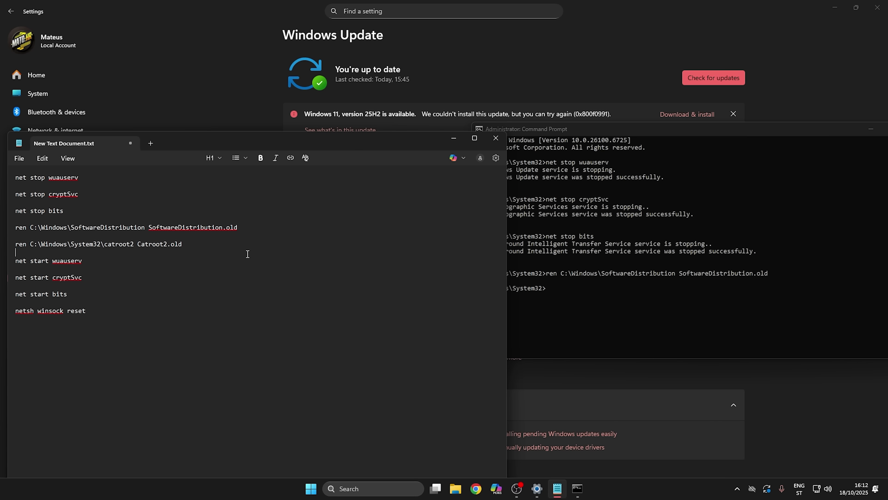
pyautogui.keyDown('shift'); pyautogui.click(14, 246); pyautogui.keyUp('shift')
pyautogui.hotkey('ctrl', 'c')
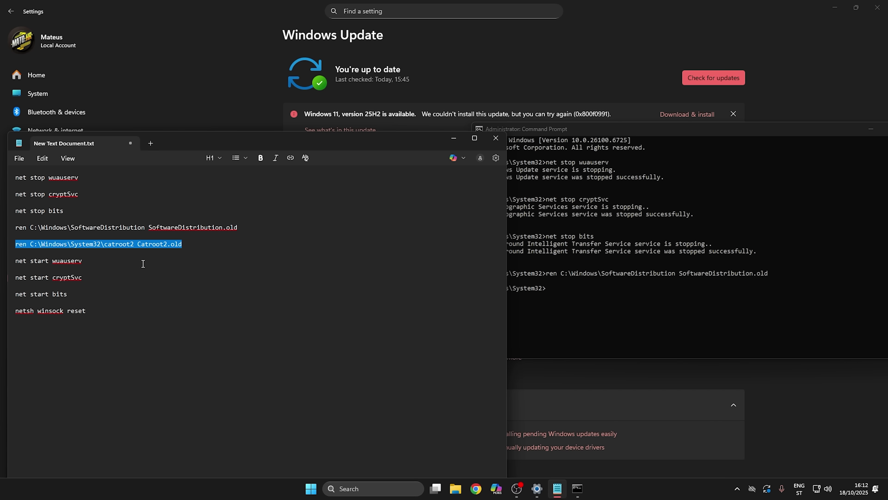
pyautogui.click(594, 288)
pyautogui.rightClick(605, 285)
pyautogui.press('Return')
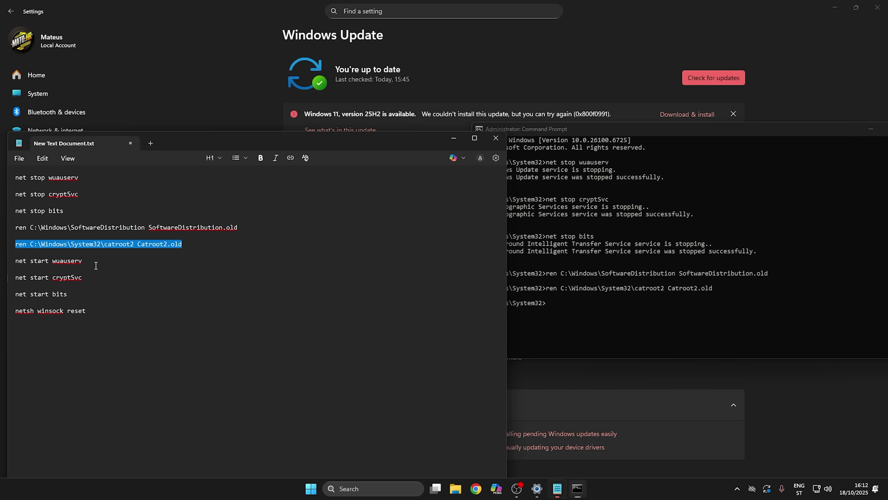
pyautogui.moveTo(86, 261); pyautogui.dragTo(16, 261)
# - Restart the wuauserv and cryptSvc services with net start commands
pyautogui.click(578, 327)
pyautogui.rightClick(579, 328)
pyautogui.press('Return')
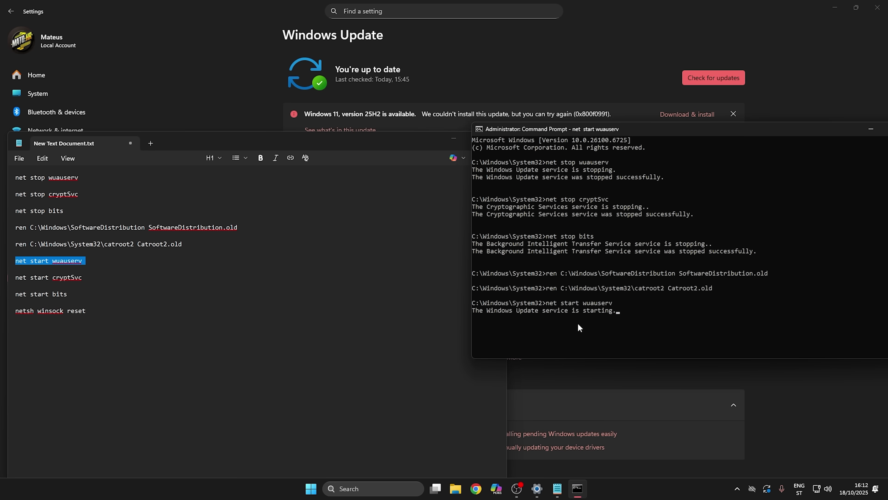
pyautogui.moveTo(82, 277); pyautogui.dragTo(15, 277)
pyautogui.hotkey('ctrl', 'c')
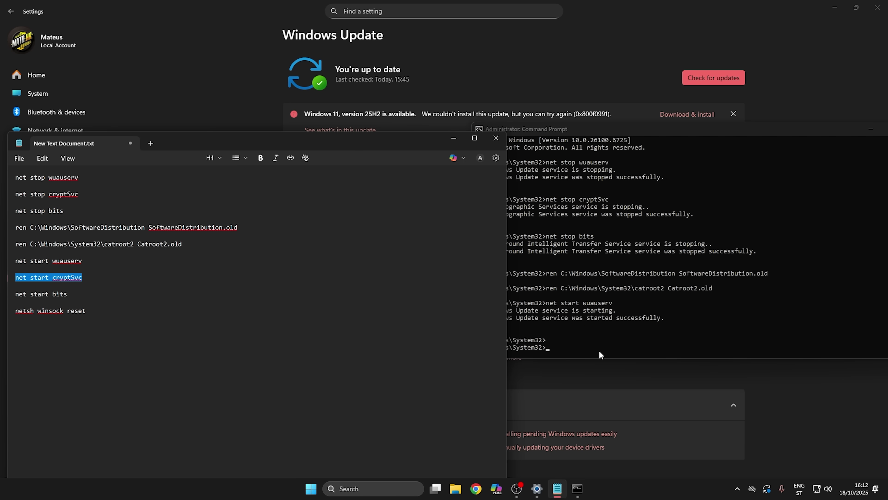
pyautogui.click(592, 349)
pyautogui.rightClick(605, 347)
pyautogui.write('ž')
pyautogui.press('Return')
pyautogui.rightClick(609, 345)
pyautogui.press('Return')
# - Restart the BITS service with net start bits
pyautogui.moveTo(68, 294); pyautogui.dragTo(16, 294)
pyautogui.hotkey('ctrl', 'c')
pyautogui.click(615, 353)
pyautogui.rightClick(615, 356)
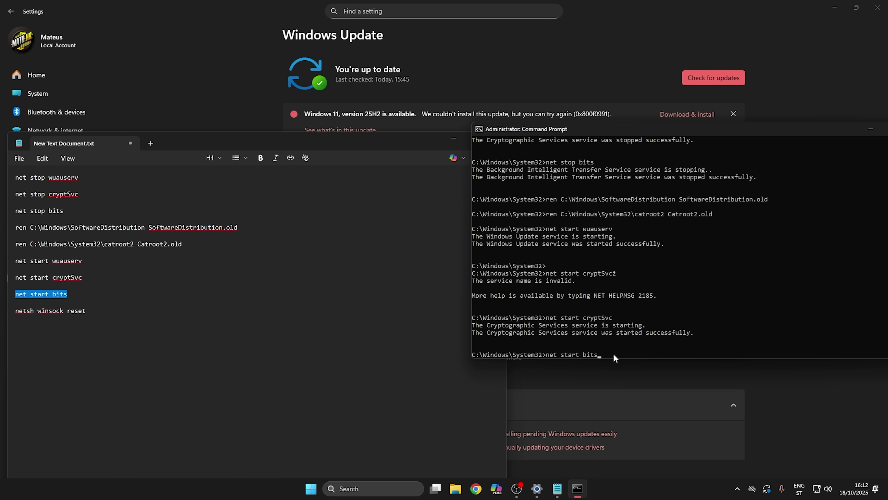
pyautogui.press('Return')
# - Run netsh winsock reset, close the notes file, and centre the Command Prompt window
pyautogui.moveTo(87, 310); pyautogui.dragTo(6, 313)
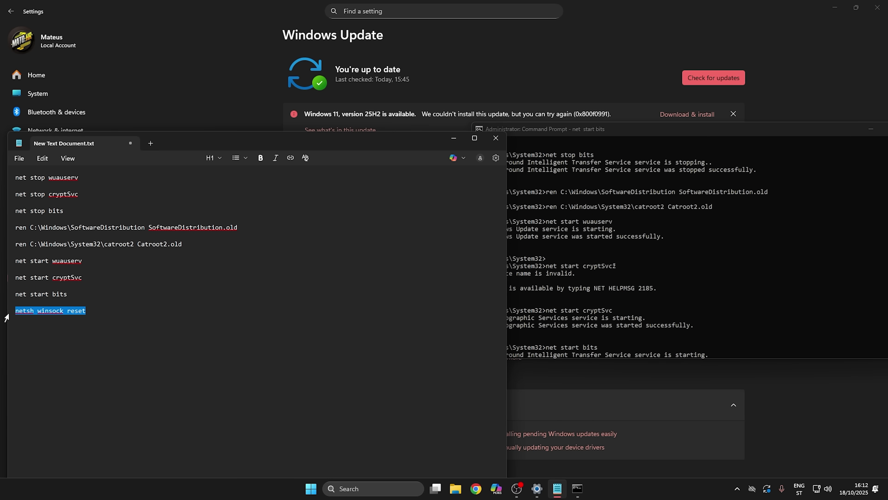
pyautogui.click(646, 350)
pyautogui.scroll(-2, 653, 316)
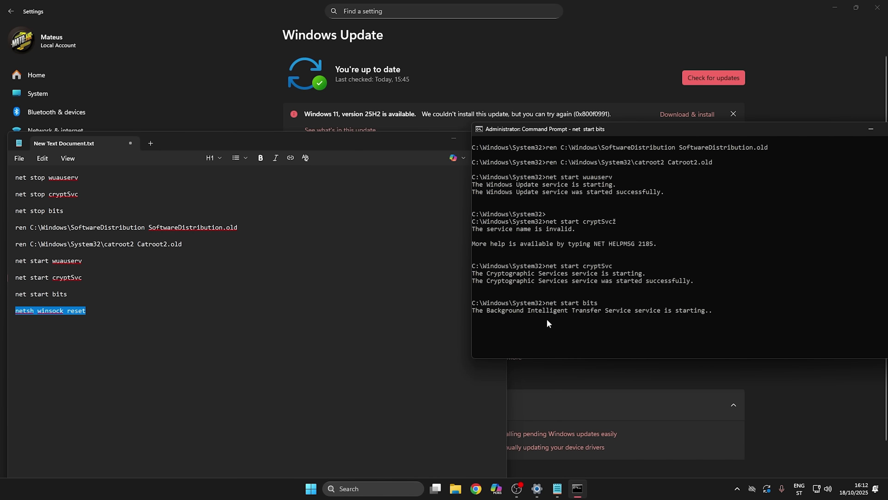
pyautogui.click(466, 140)
pyautogui.click(493, 138)
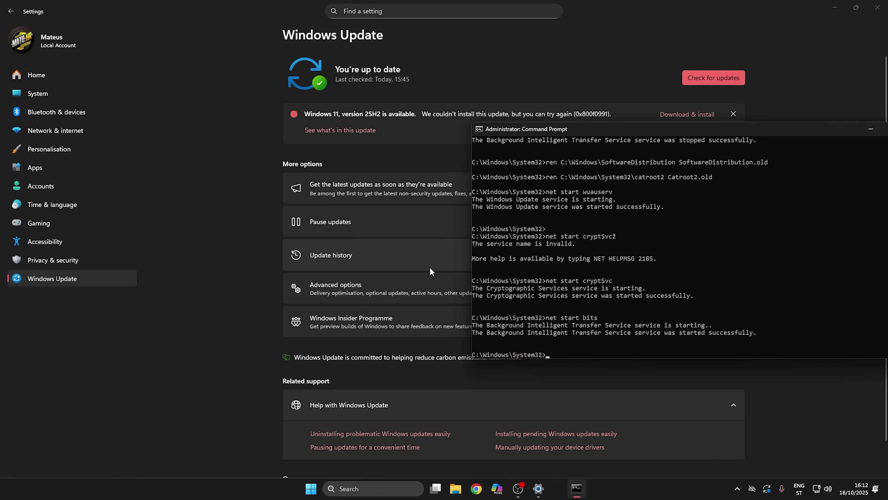
pyautogui.rightClick(619, 346)
pyautogui.press('Return')
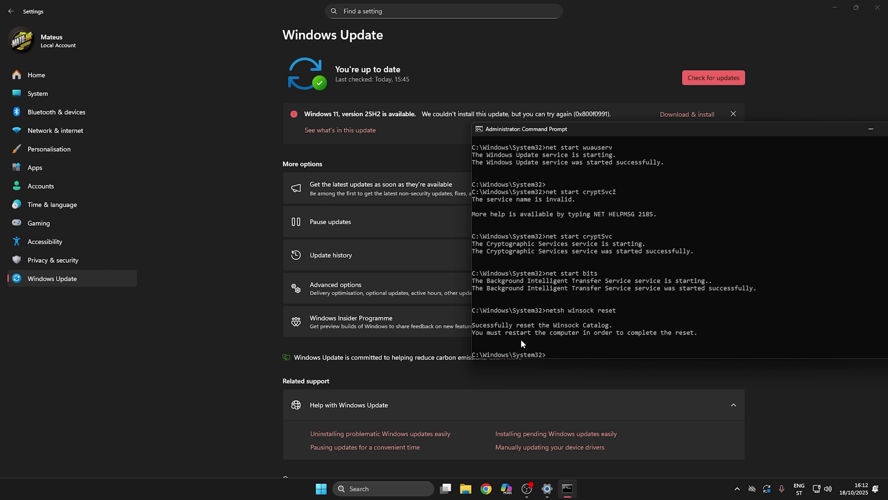
pyautogui.moveTo(686, 133); pyautogui.dragTo(462, 175)
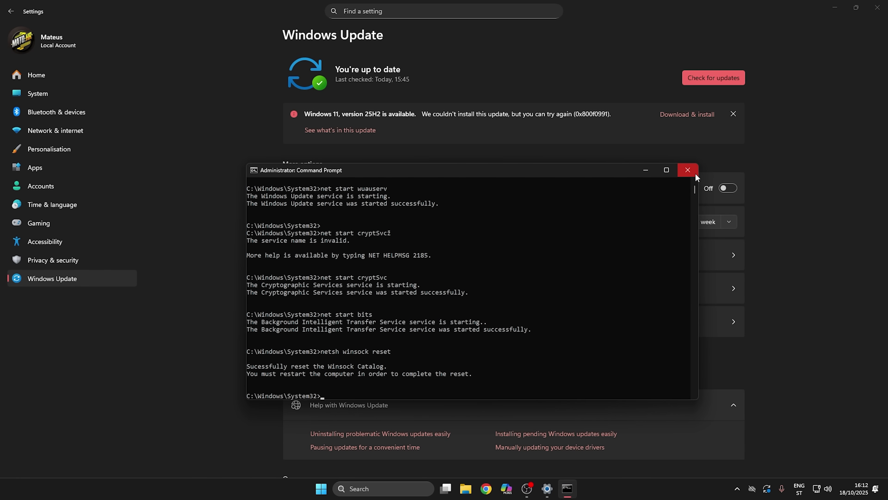
# - Close the Command Prompt and check for updates, which starts downloading KB5007651
pyautogui.press('Up')
pyautogui.click(666, 170)
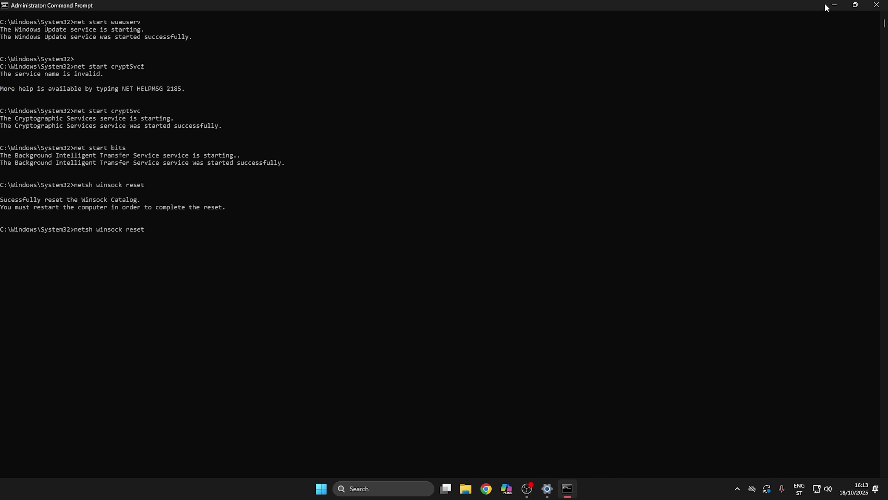
pyautogui.click(856, 5)
pyautogui.click(686, 172)
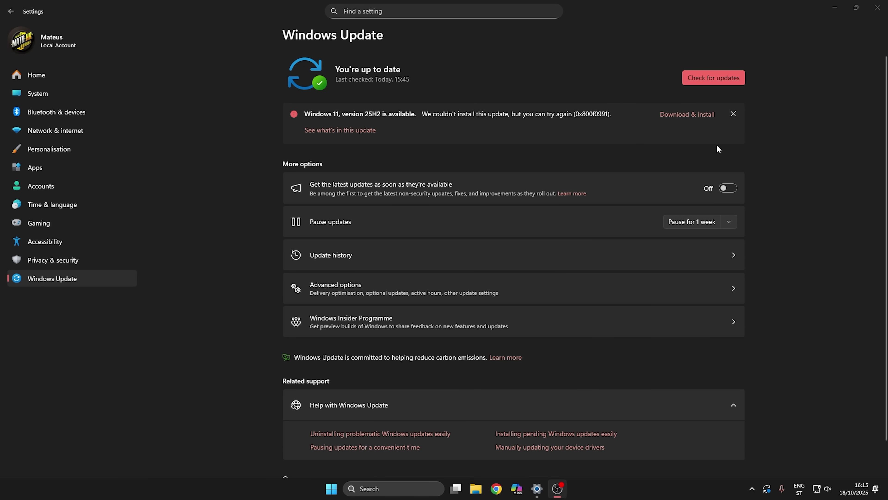
pyautogui.click(708, 76)
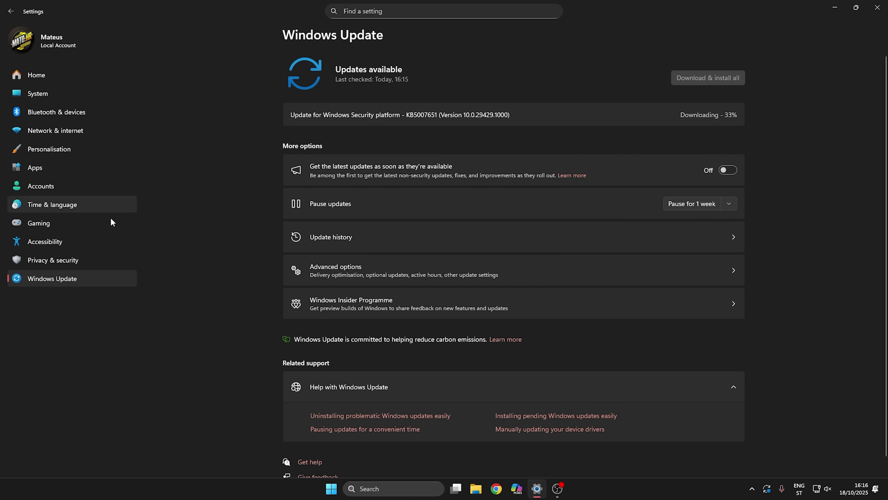
# - Download and install Windows 11 version 25H2 from the Windows Update page
pyautogui.click(85, 255)
pyautogui.click(76, 274)
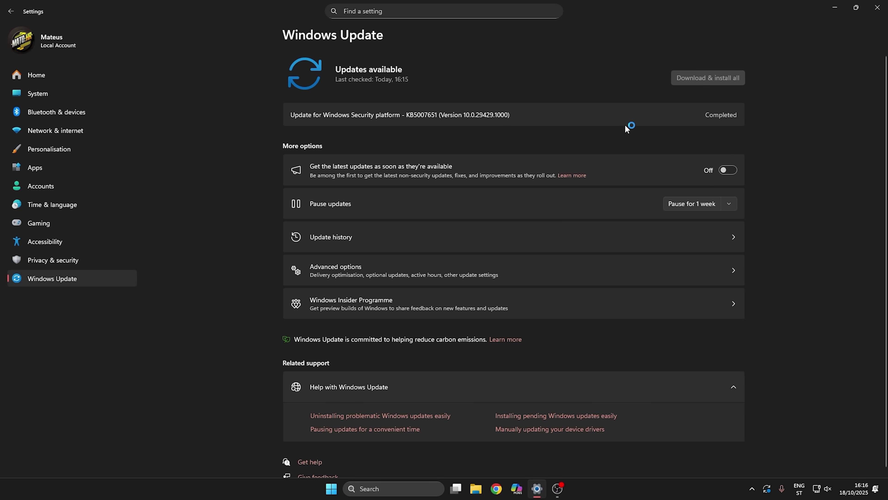
pyautogui.click(685, 140)
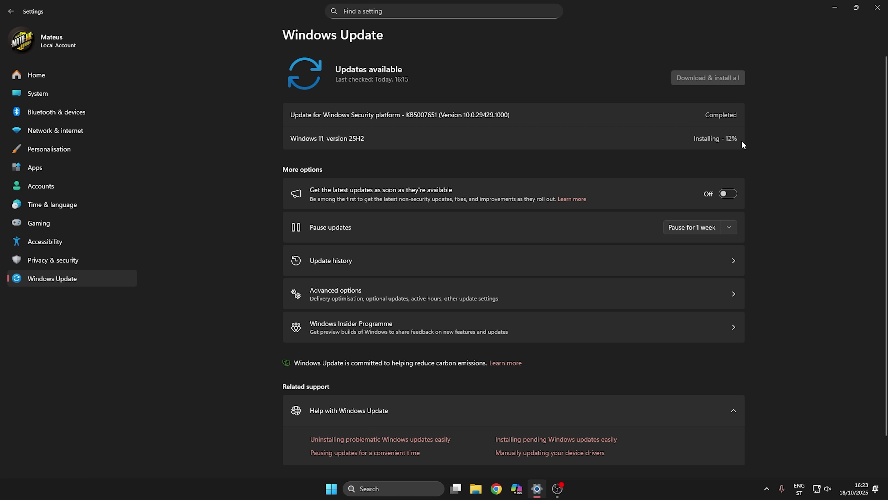
# - Wait for the 25H2 installation to reach Pending restart, estimated at 4 minutes
pyautogui.moveTo(741, 140); pyautogui.dragTo(693, 138)
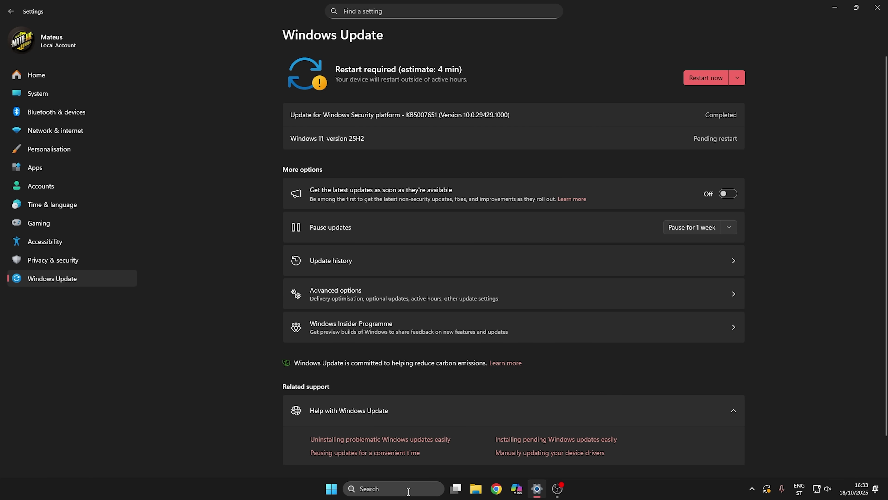
# - Search for cmd and launch Command Prompt as administrator
pyautogui.click(367, 487)
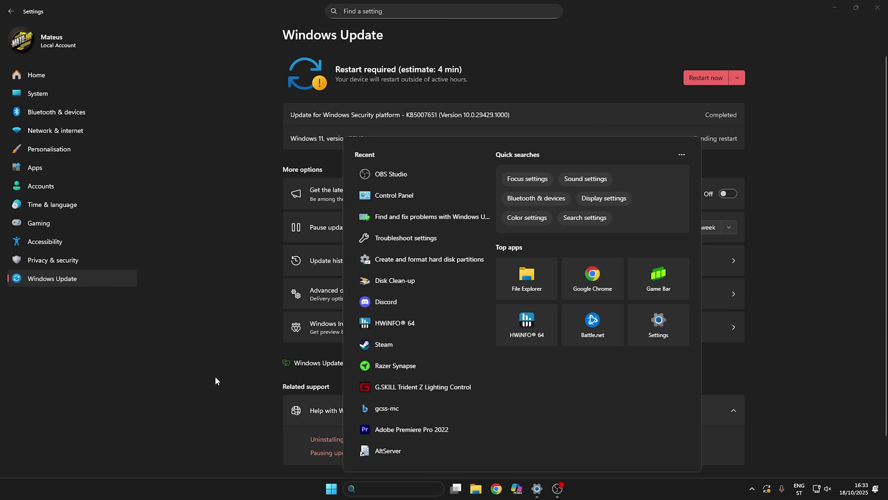
pyautogui.write('cmd')
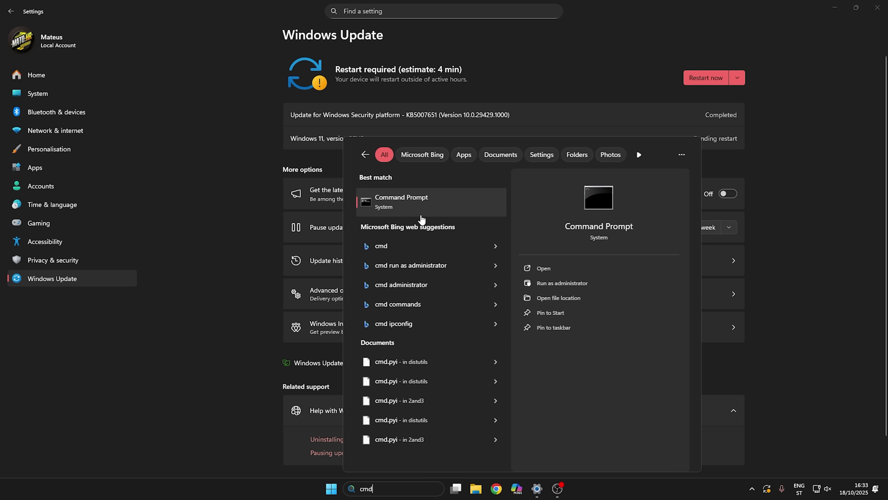
pyautogui.rightClick(417, 207)
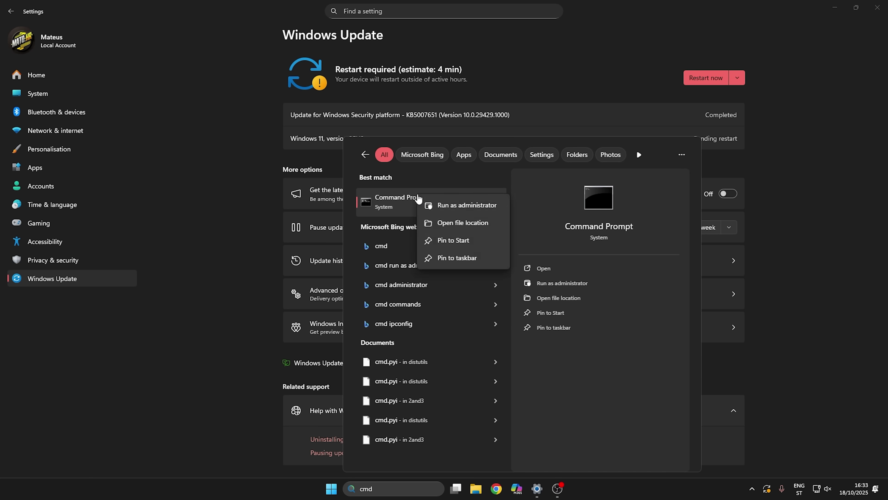
pyautogui.click(462, 206)
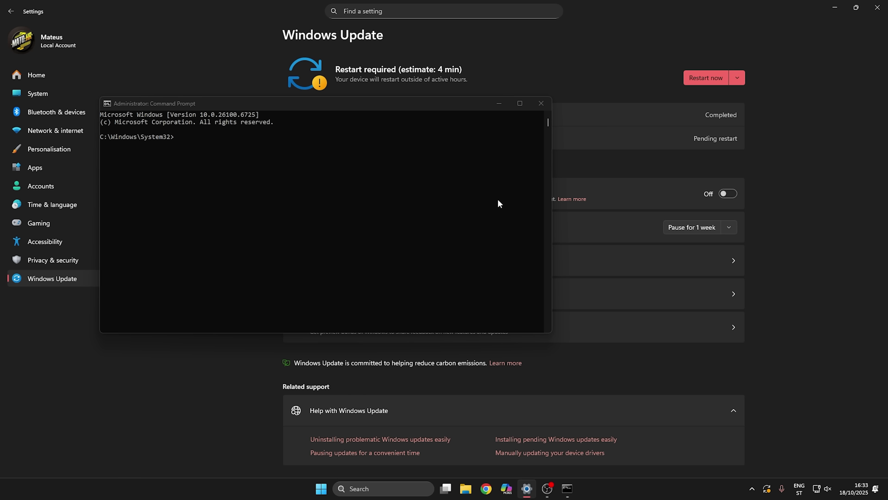
# - Close the Administrator Command Prompt window, returning to the Windows Update page
pyautogui.click(541, 103)
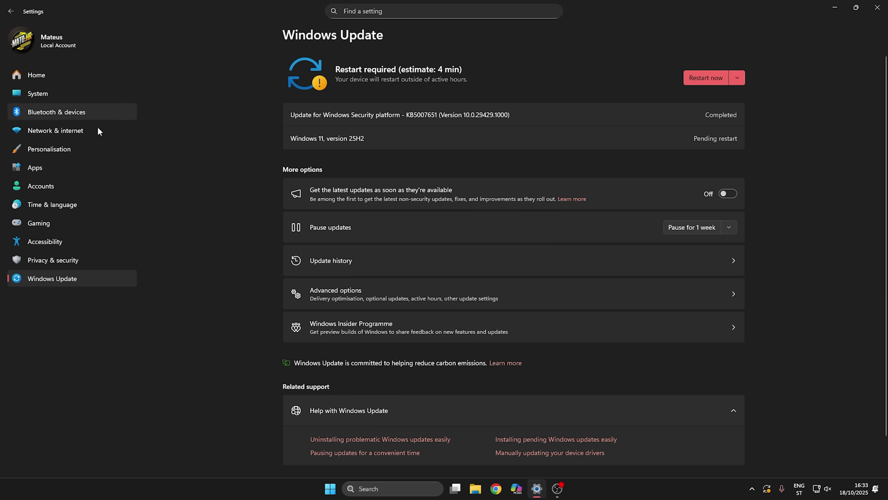